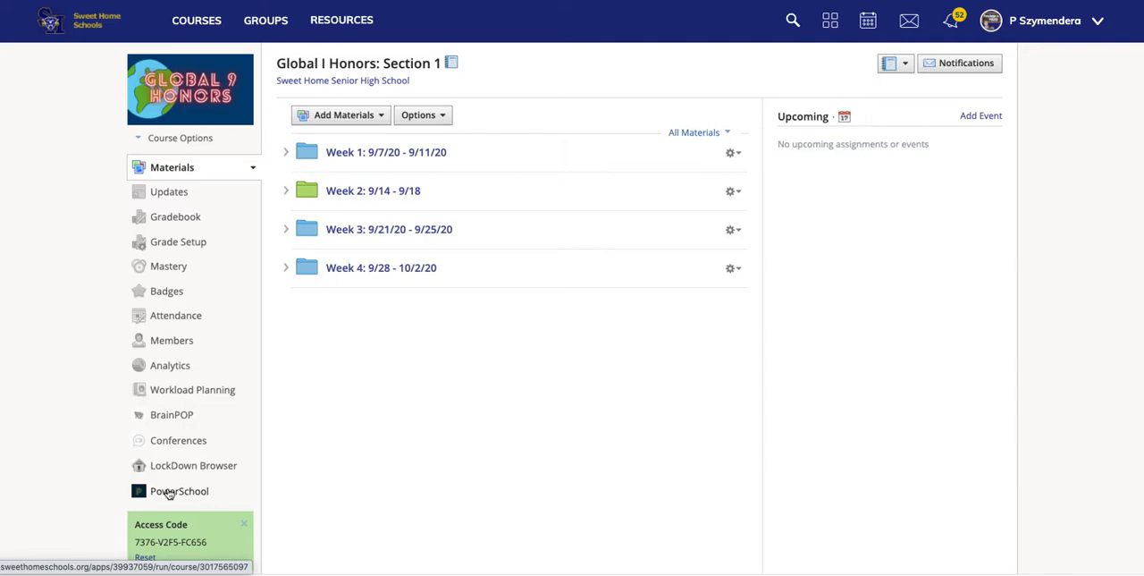
Step: In the course's grade setup, create a grading category named Homework
left_click(189, 245)
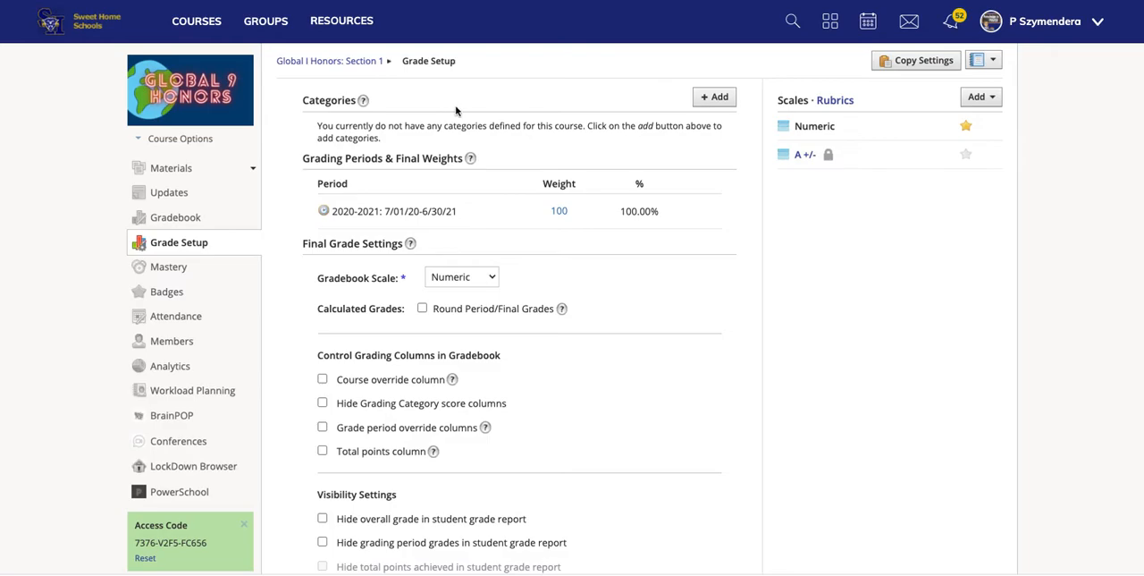
left_click(722, 100)
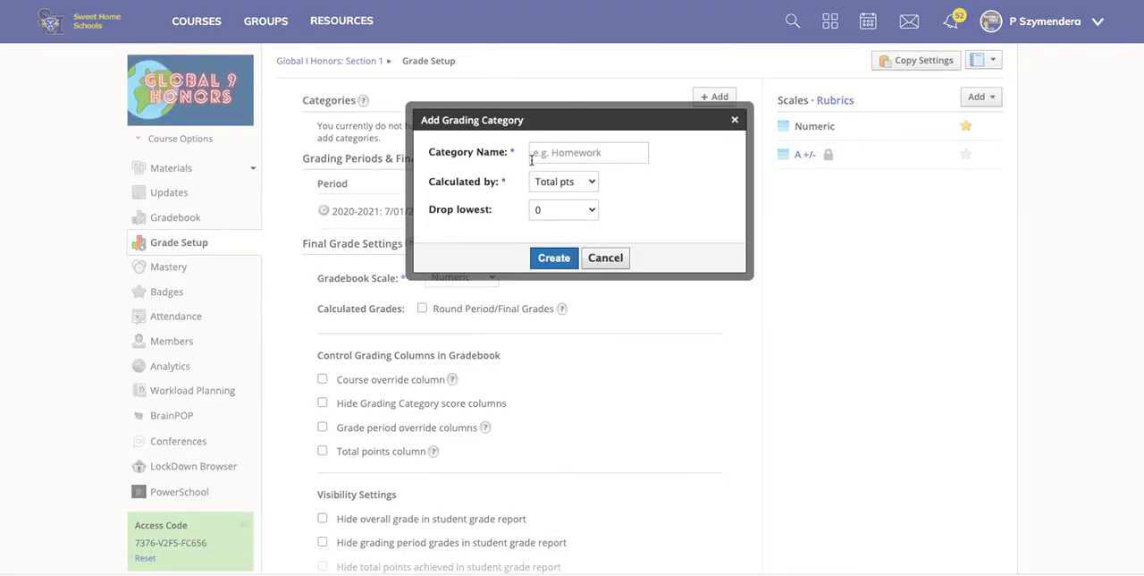
left_click(550, 154)
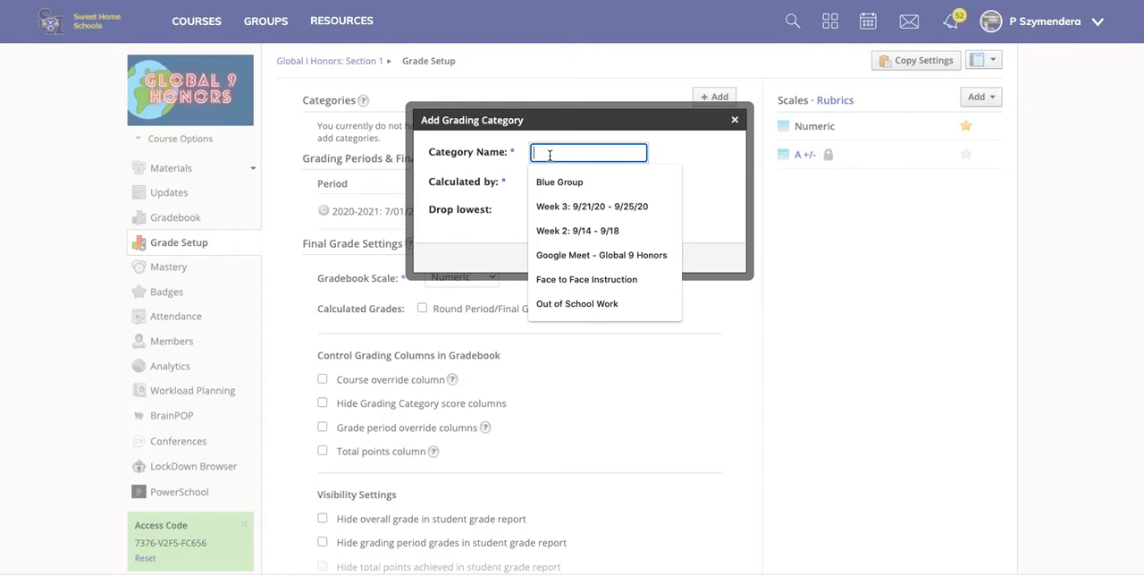
type("Homework")
left_click(554, 261)
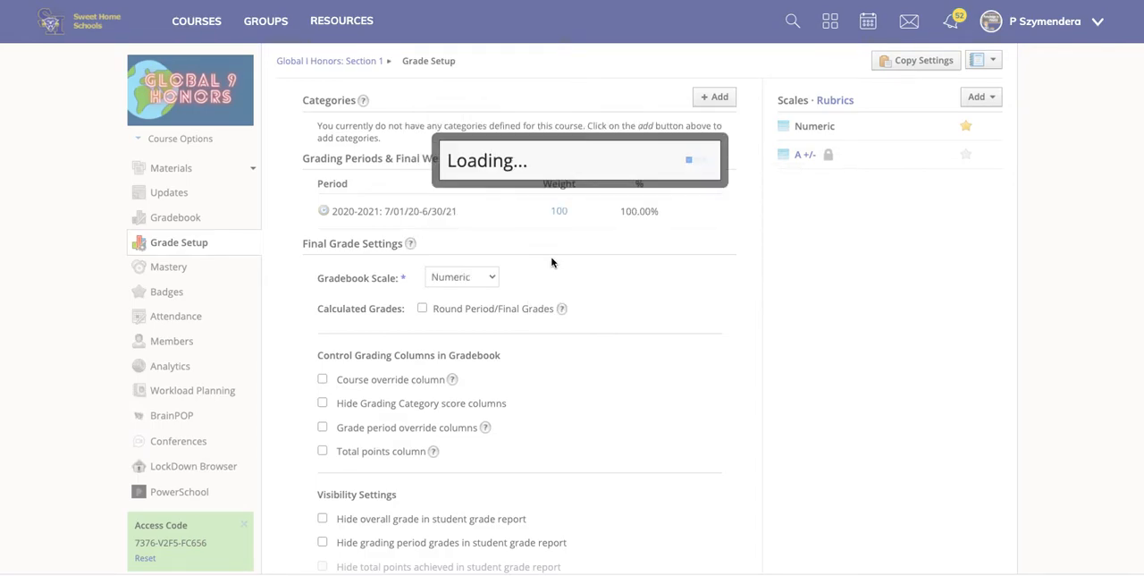
Step: Add a second grading category named Classwork to the course
left_click(720, 129)
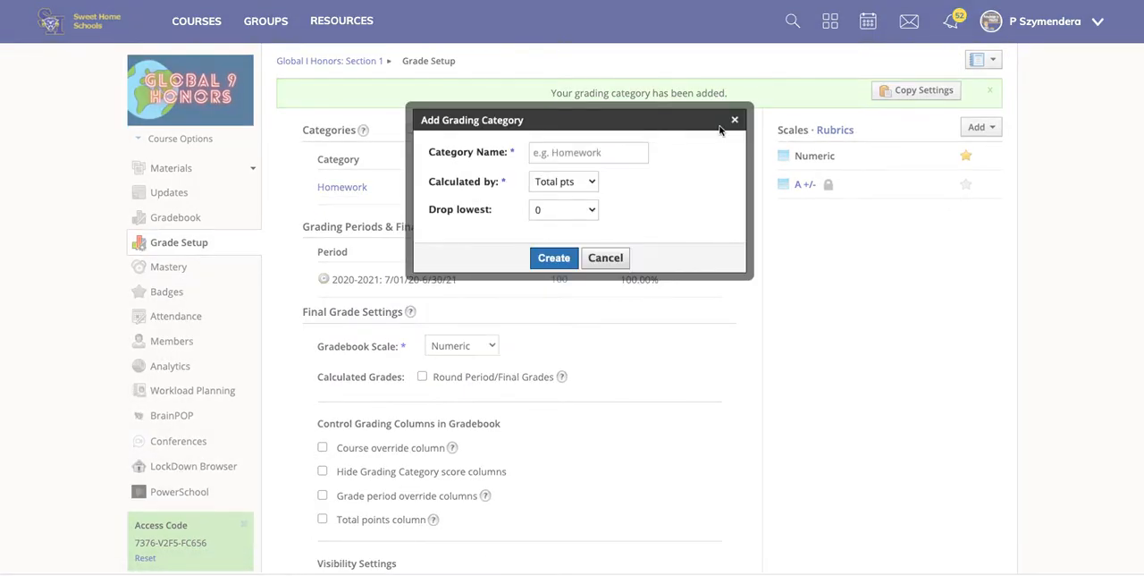
left_click(607, 143)
type("Classwork")
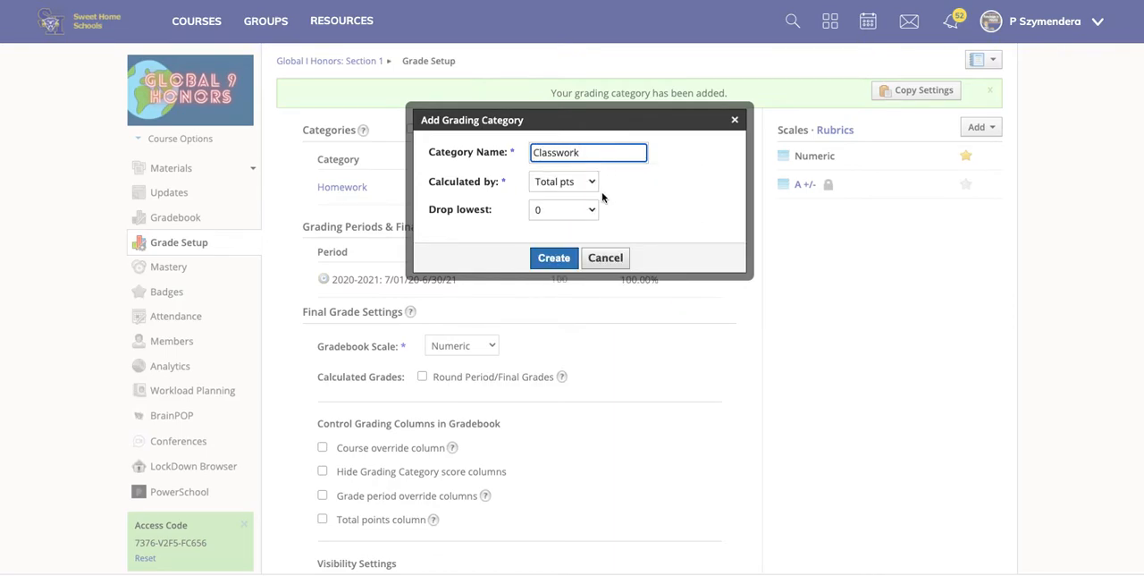
left_click(554, 258)
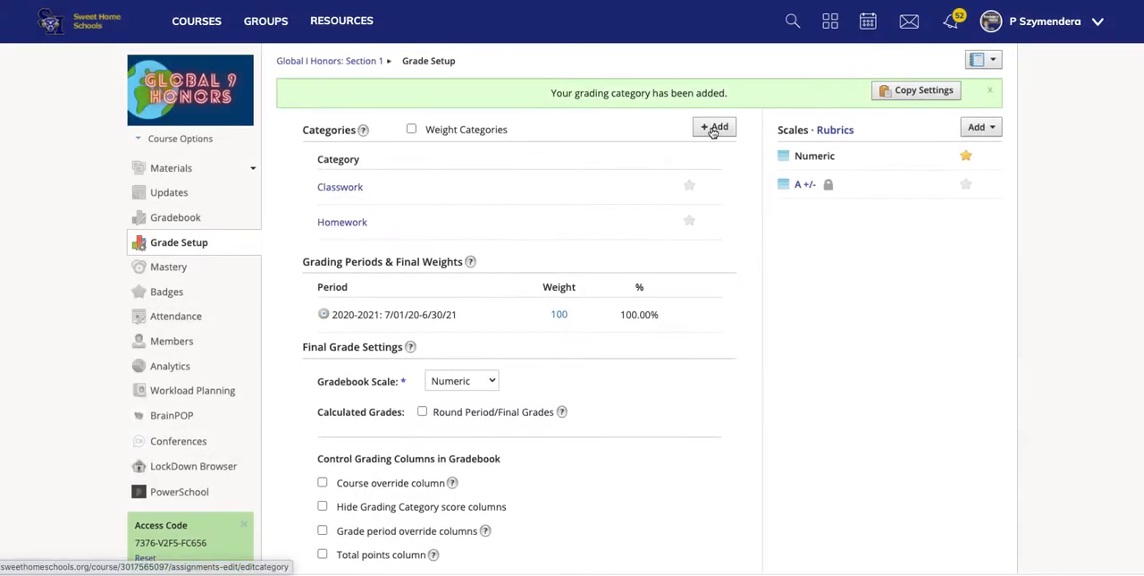
Step: Add a grading category named Test to the course
left_click(715, 130)
left_click(553, 153)
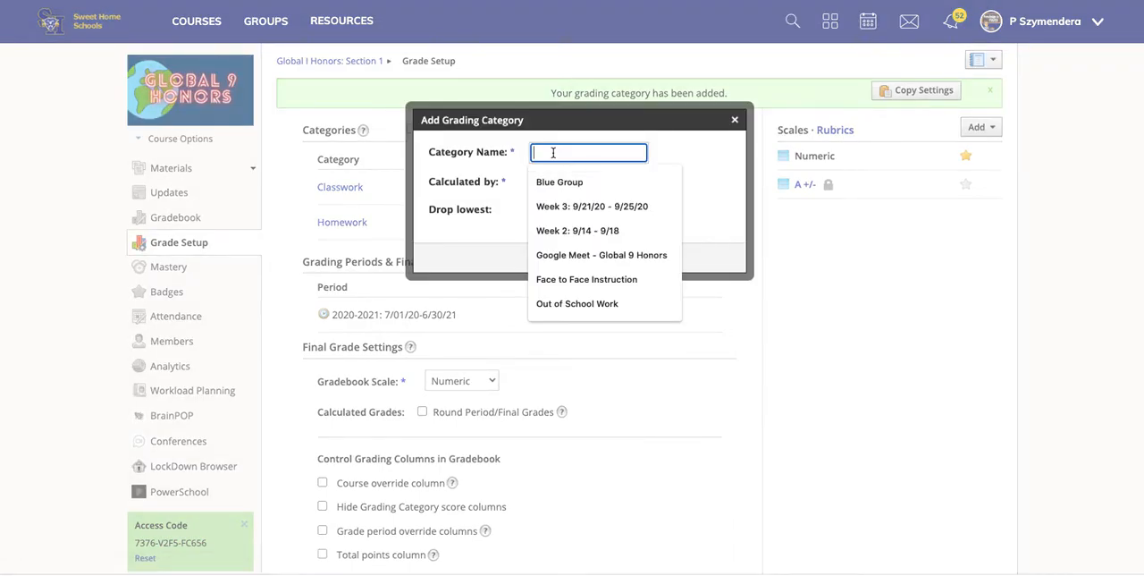
type("Tes")
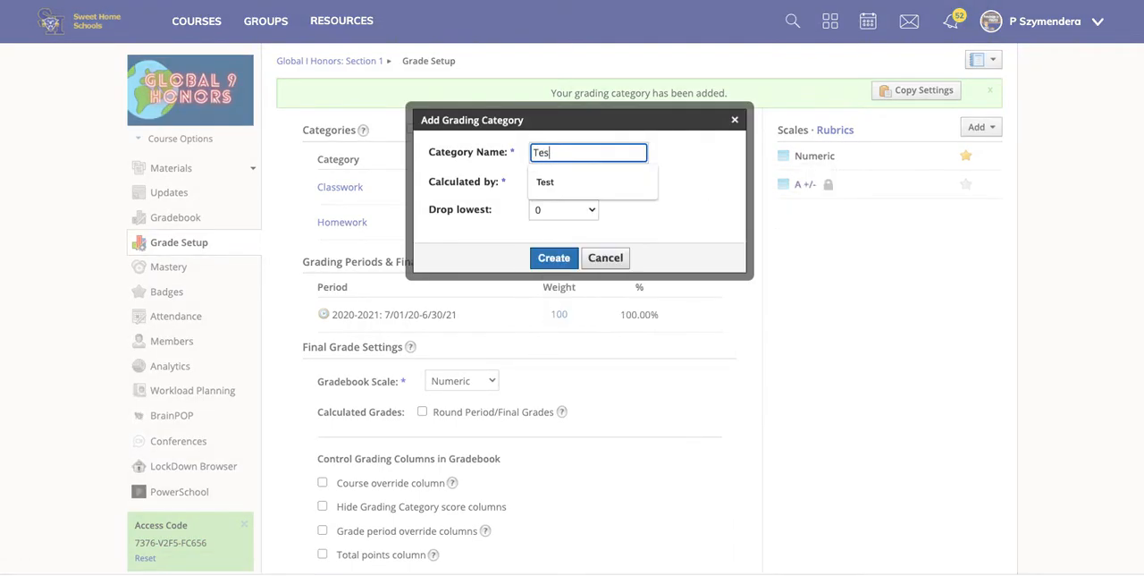
type("ts")
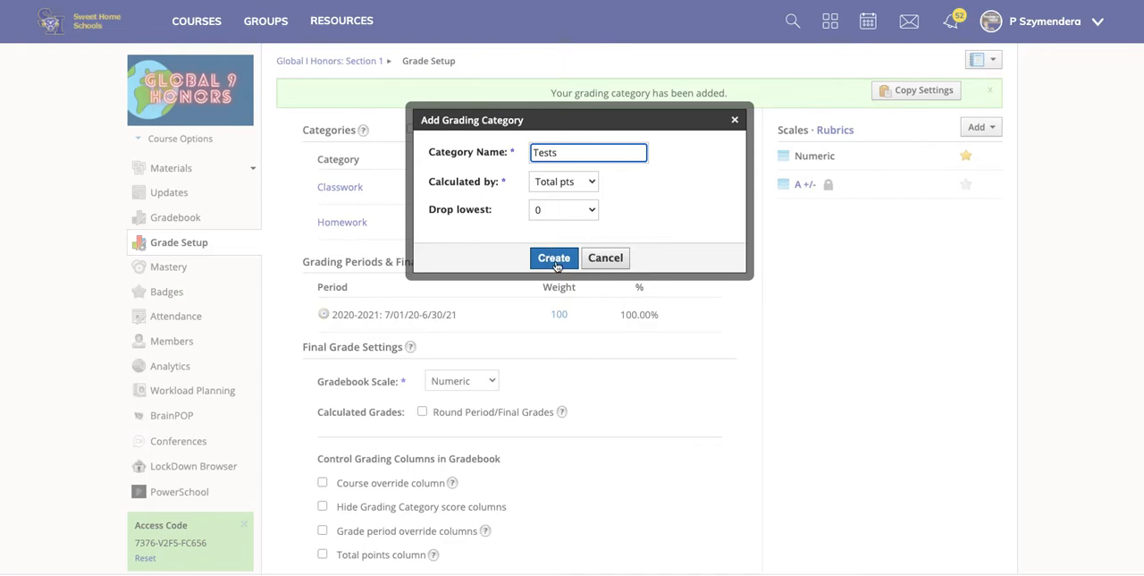
key("BackSpace")
left_click(561, 261)
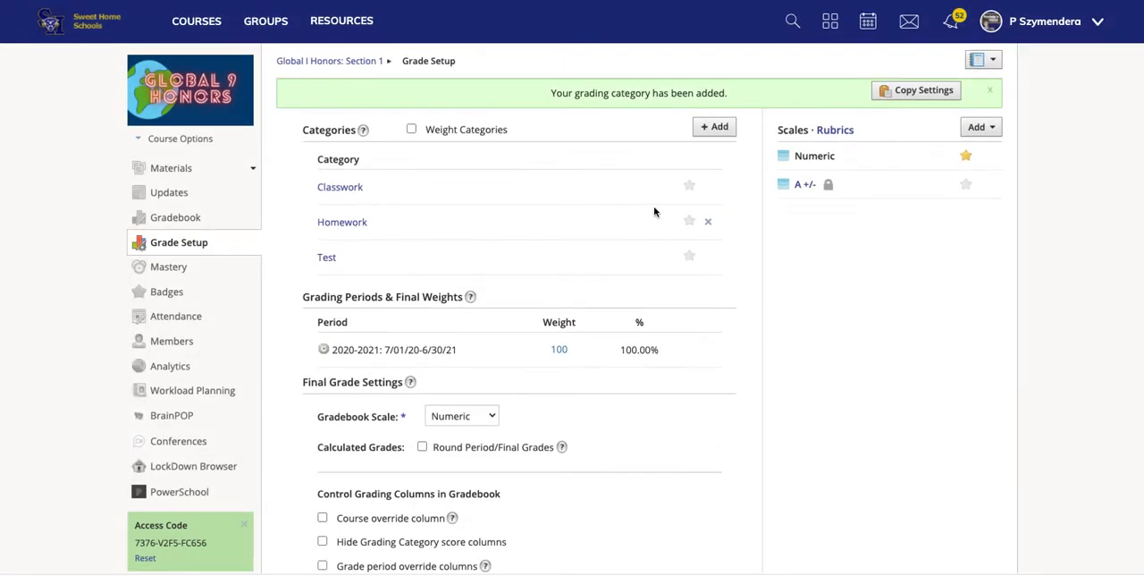
Step: Add a grading category named Writing Assignment / Projects to the course
left_click(720, 127)
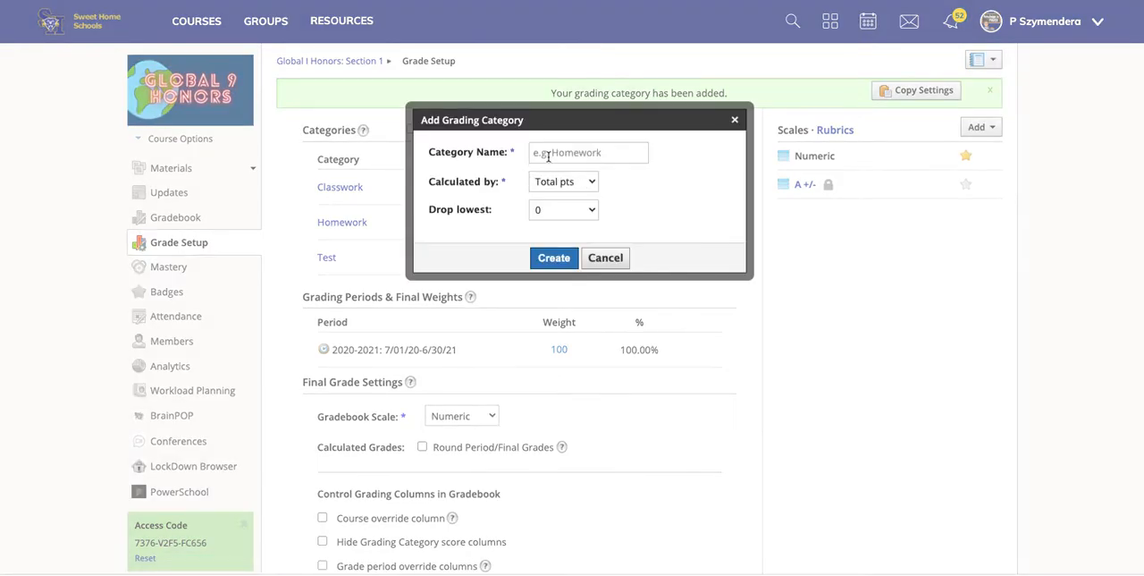
left_click(550, 153)
type("Writing")
left_click(576, 182)
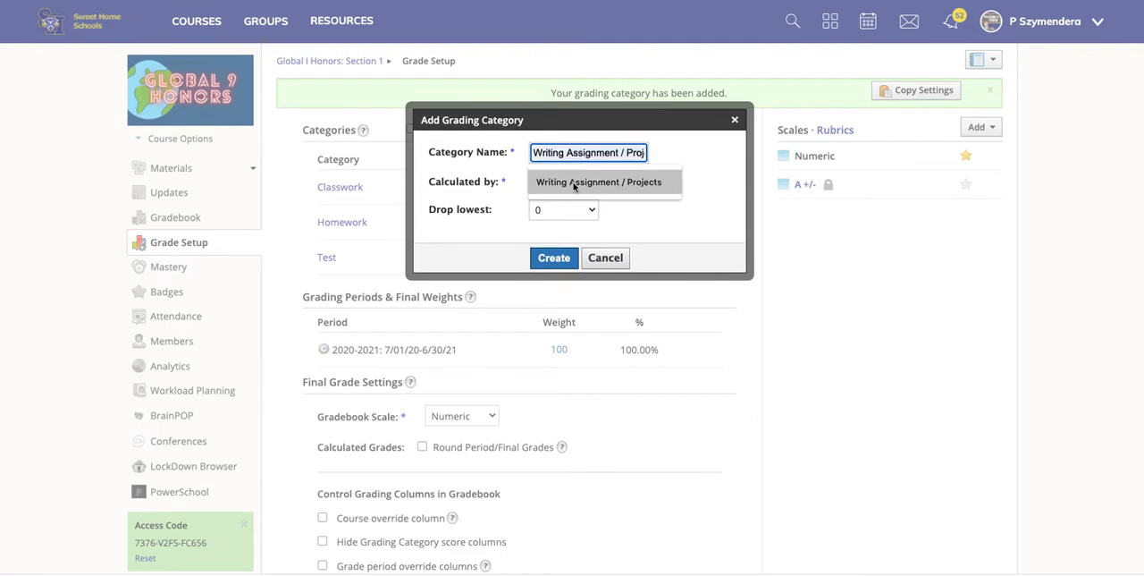
left_click(551, 258)
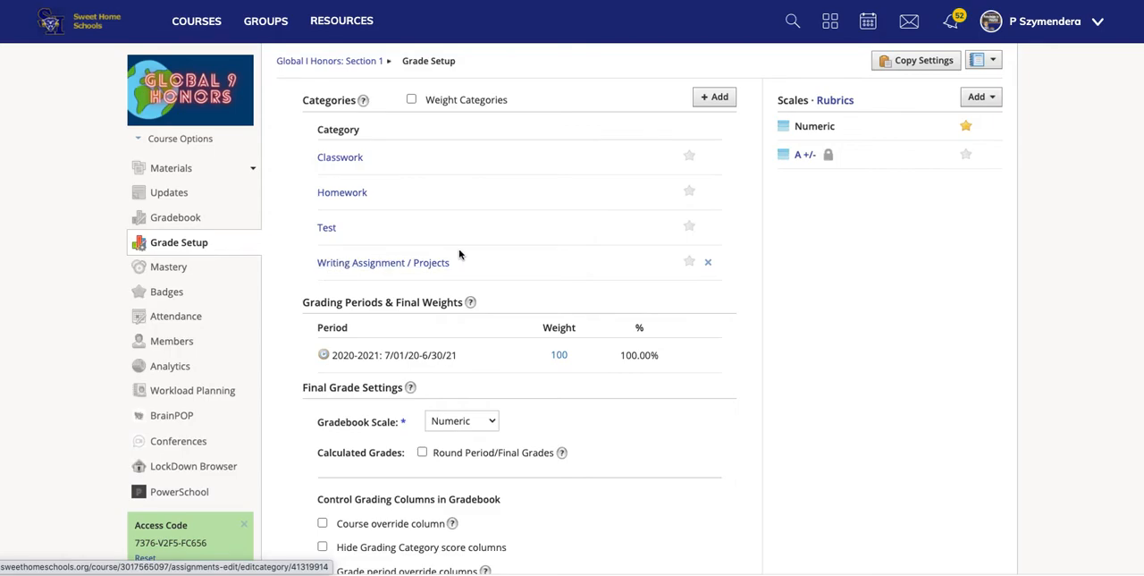
Step: Copy the categories, grading scales and rubrics to the course Global I Honors: Section 23
left_click(920, 63)
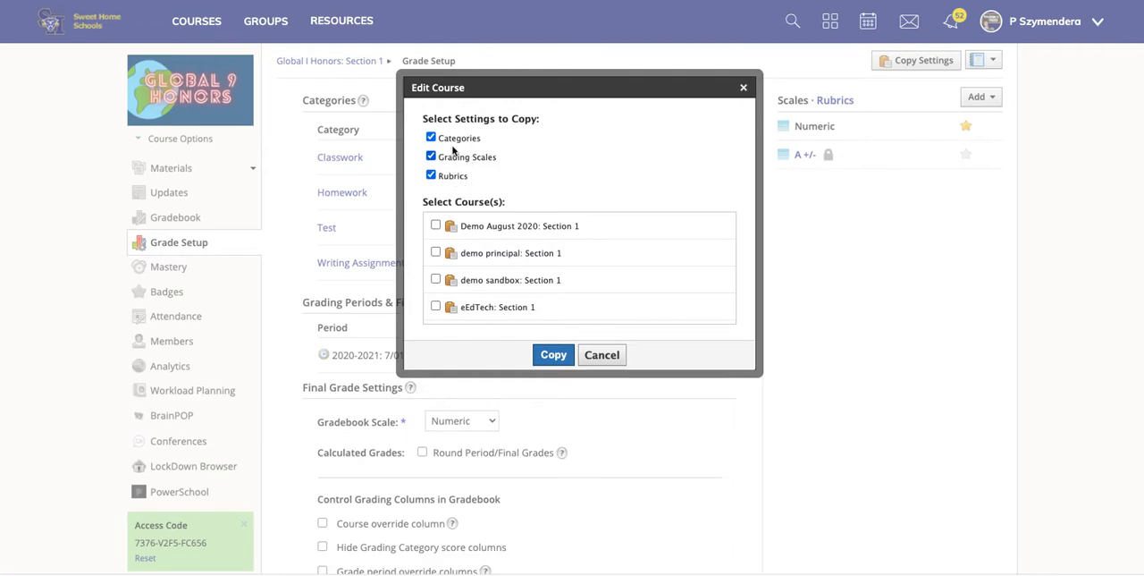
scroll(498, 269, "down", 3)
scroll(498, 268, "down", 4)
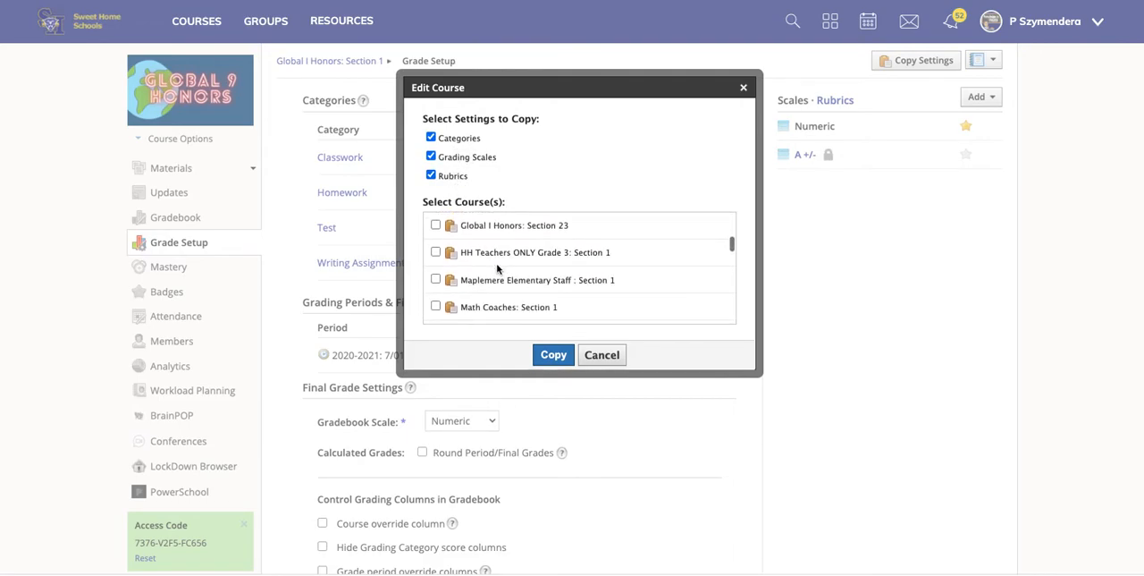
scroll(498, 268, "down", 1)
scroll(498, 268, "up", 4)
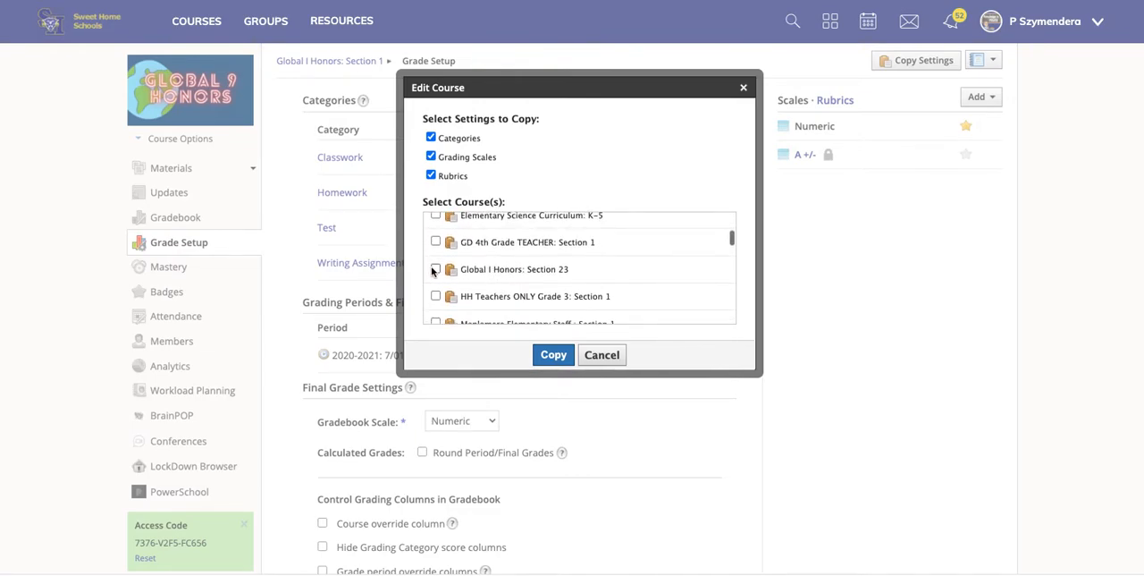
left_click(435, 270)
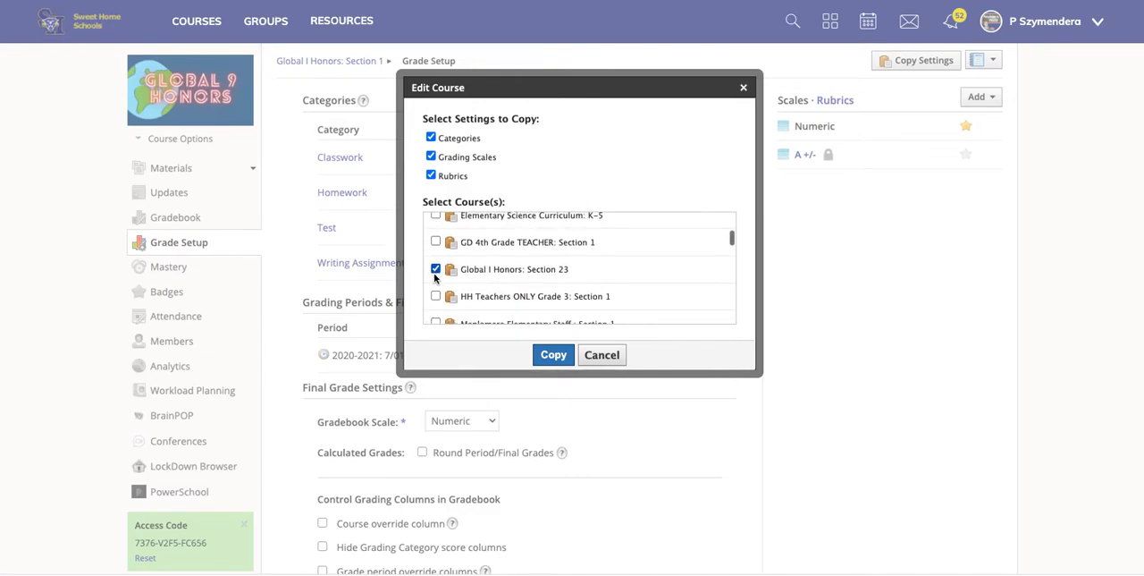
left_click(551, 355)
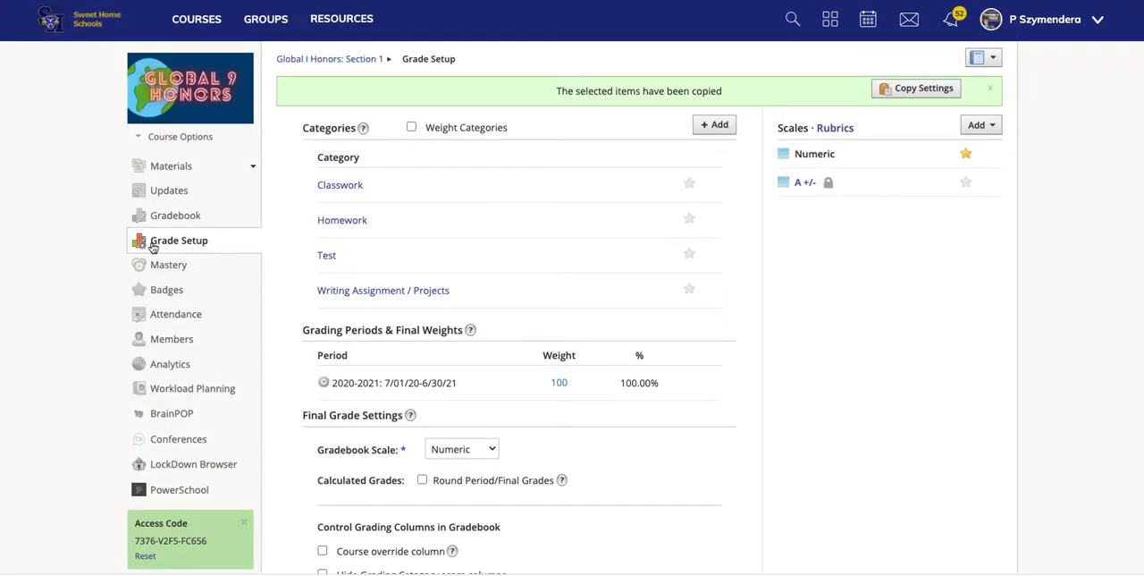
Step: Open the category mapping configuration of the course's PowerSchool app and check the available Schoology categories
left_click(192, 496)
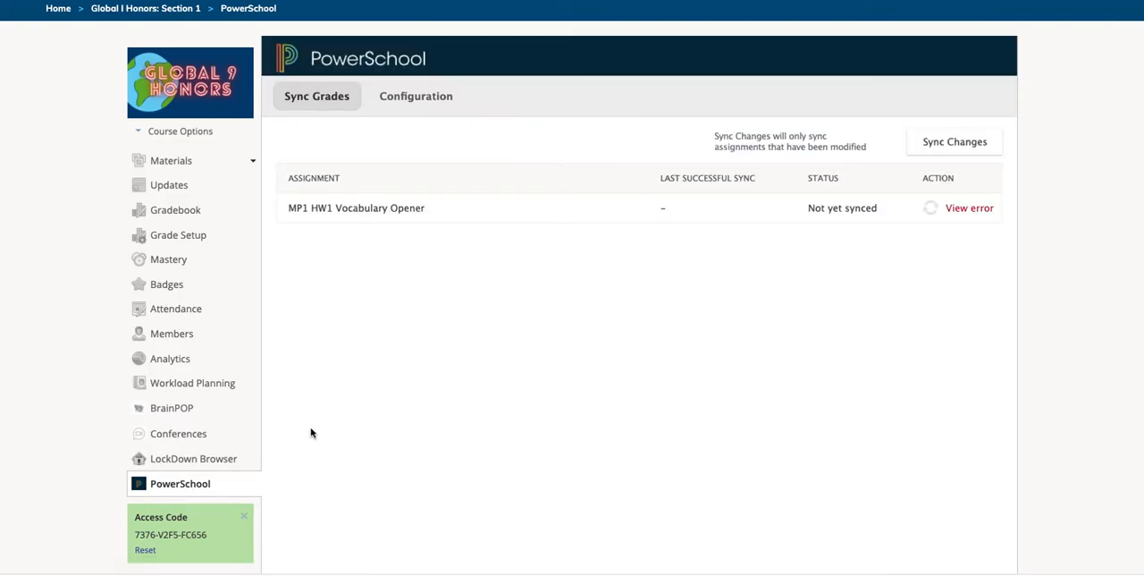
left_click(425, 101)
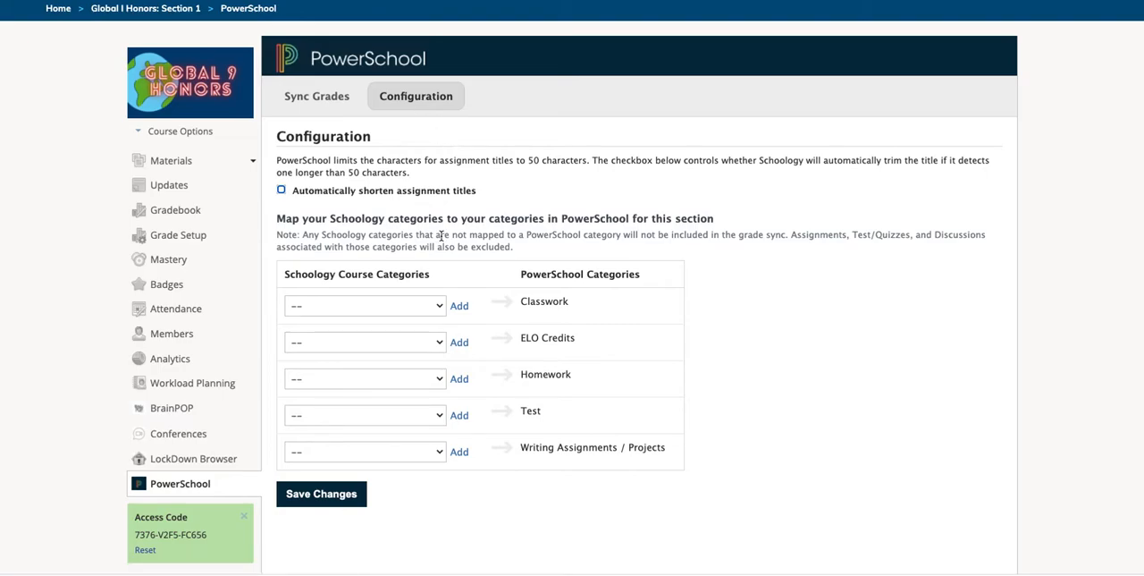
left_click(441, 307)
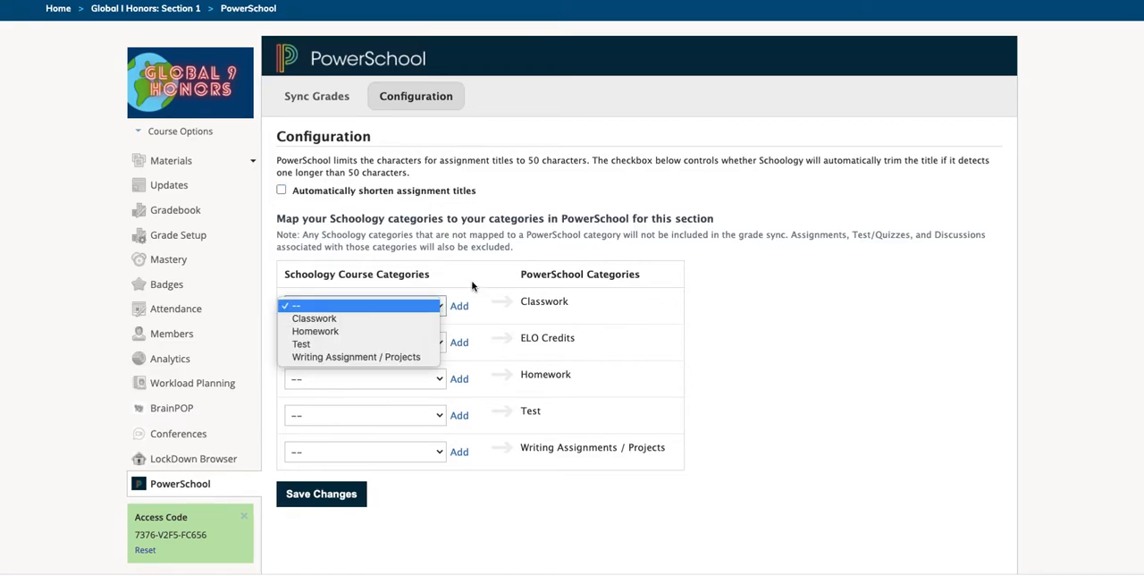
left_click(473, 285)
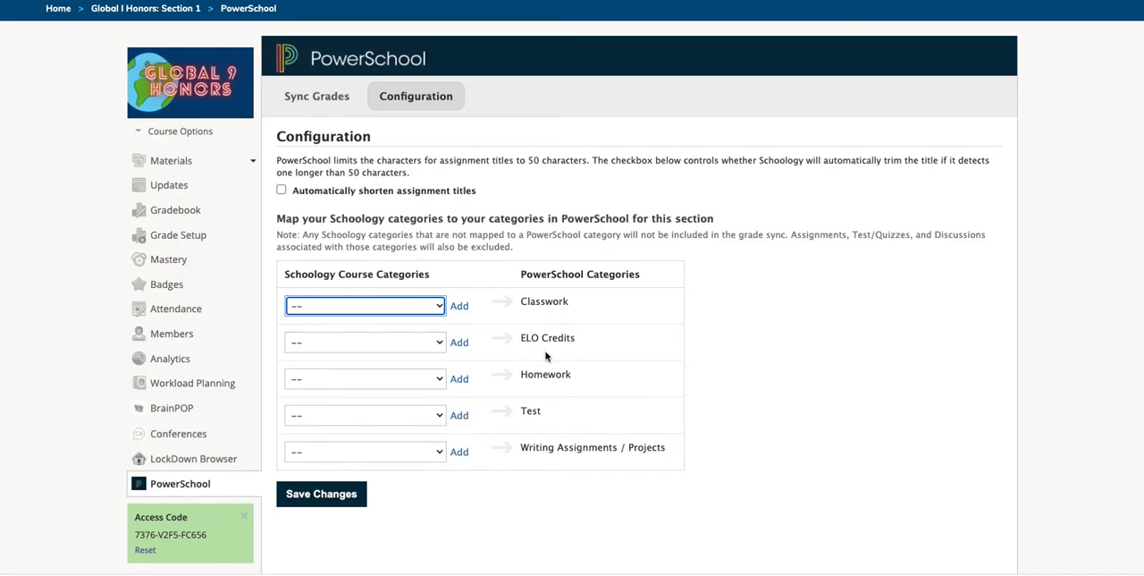
Step: Map Classwork, Homework, Test and Writing Assignment / Projects to their matching PowerSchool categories and save the mapping
left_click(437, 306)
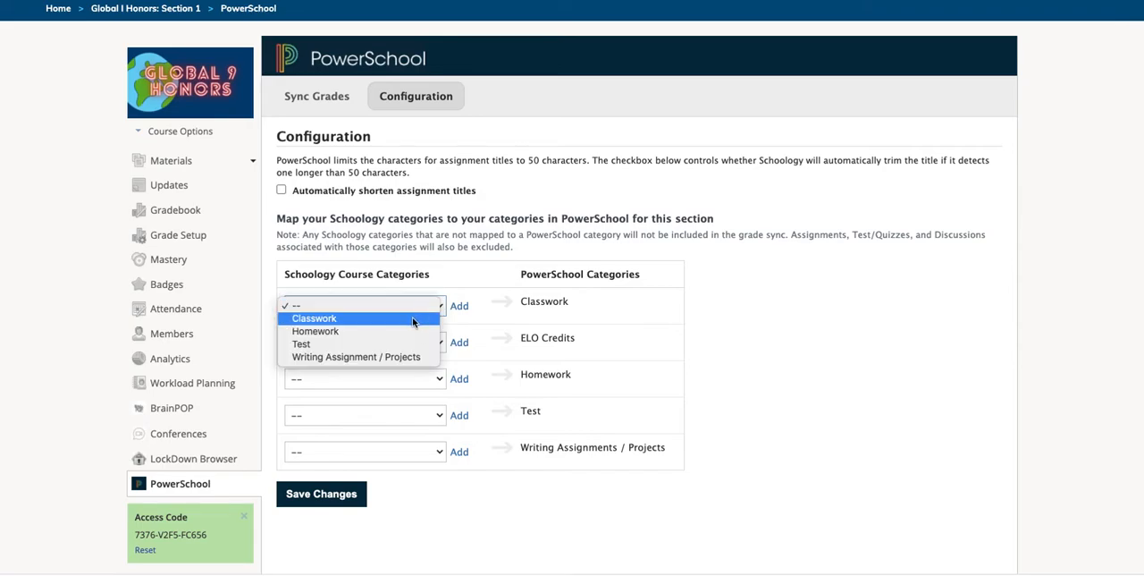
left_click(412, 319)
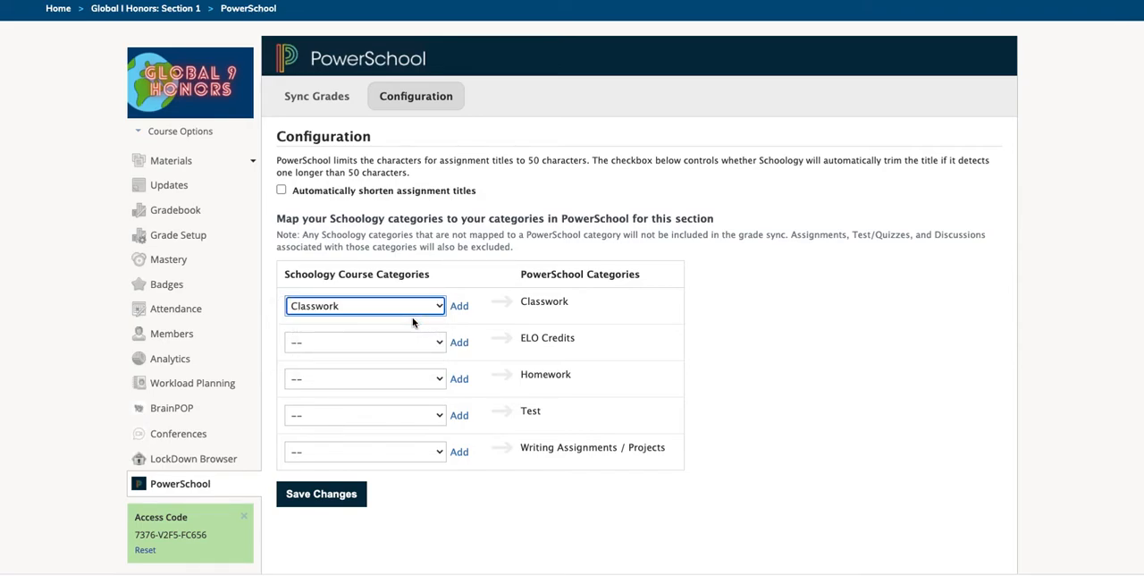
left_click(439, 379)
left_click(414, 404)
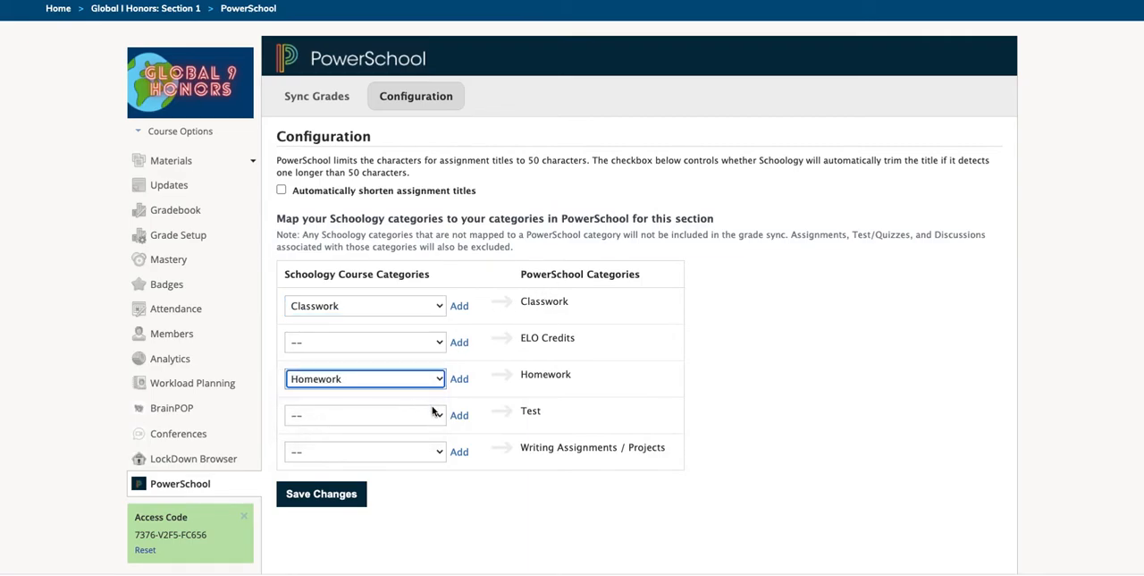
left_click(438, 415)
left_click(377, 455)
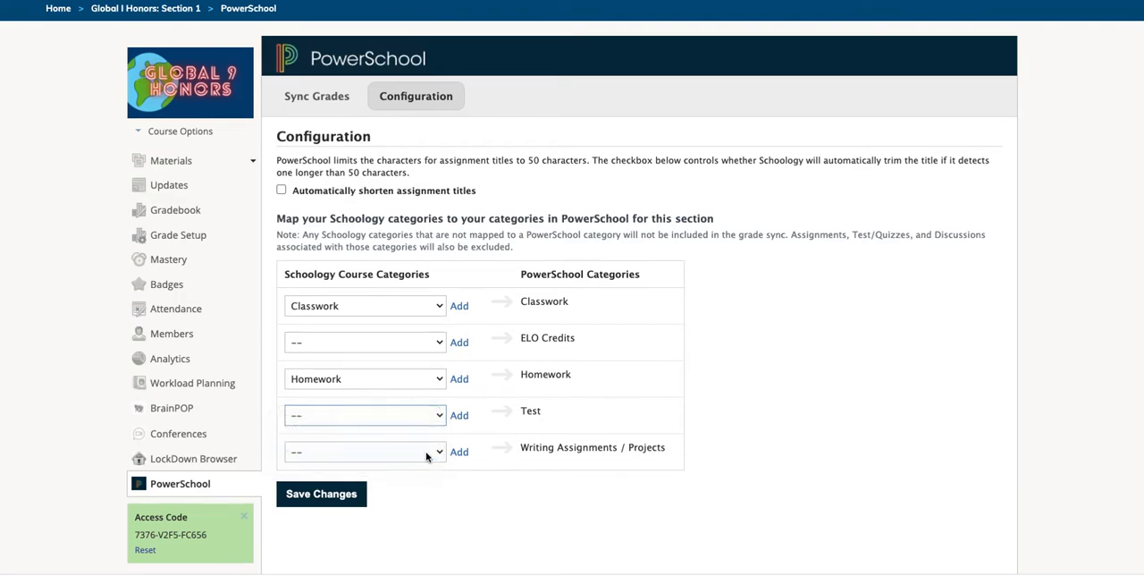
left_click(439, 451)
left_click(349, 503)
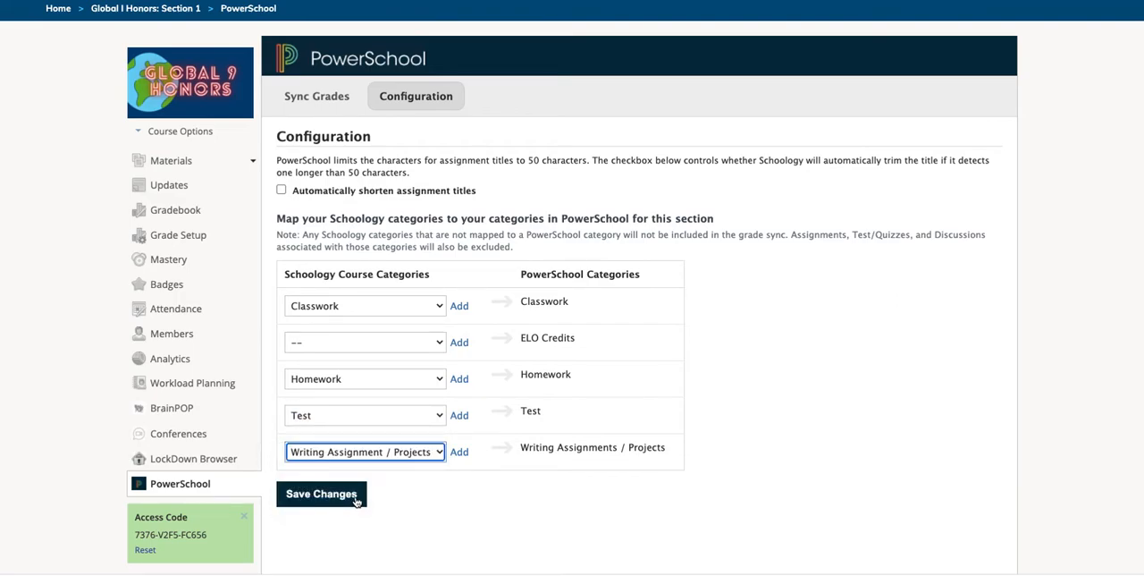
left_click(328, 494)
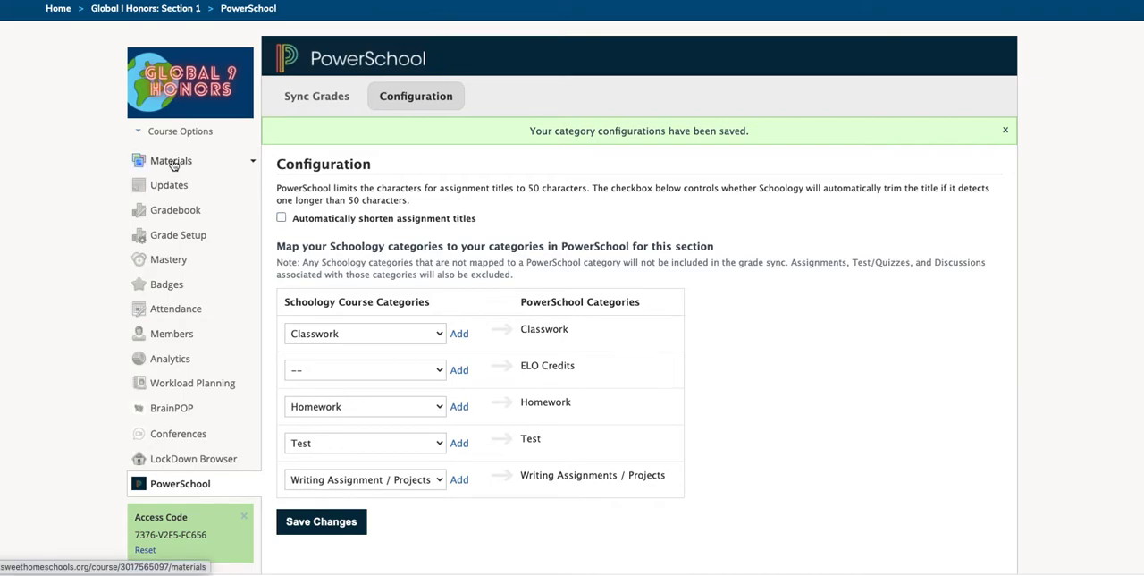
Step: Open the MP1 HW1 Vocabulary Opener assignment for editing from the Out of School Work folder in Week 2: 9/14 - 9/18
left_click(171, 161)
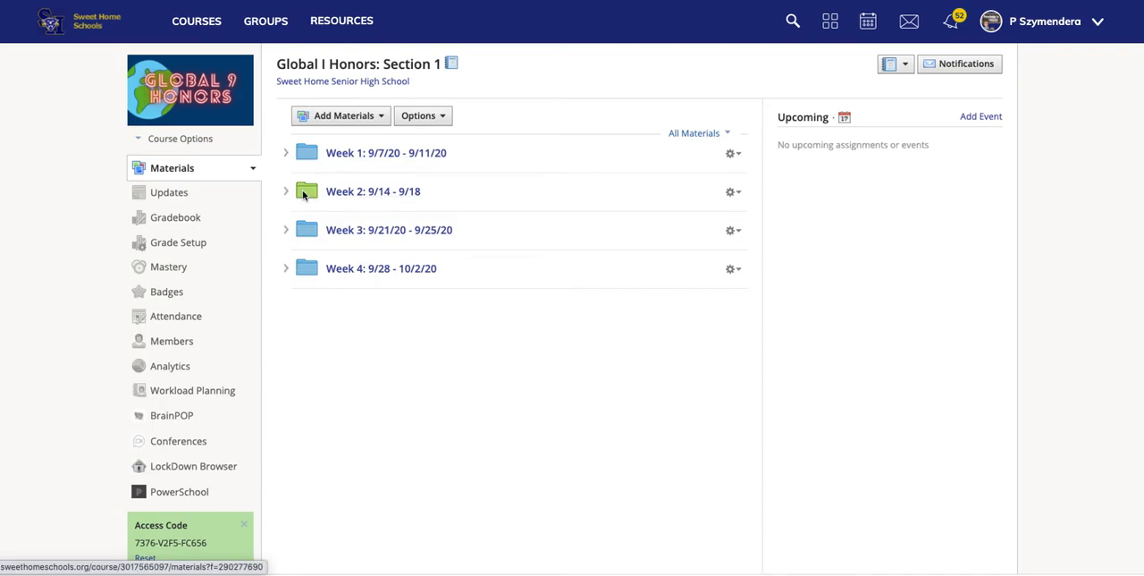
left_click(355, 192)
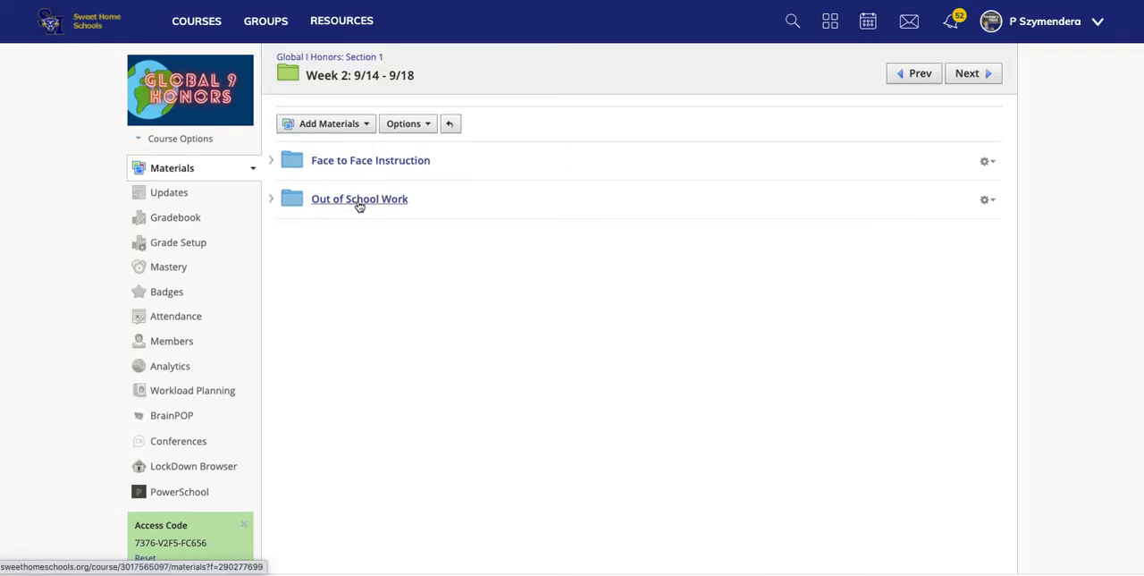
left_click(359, 201)
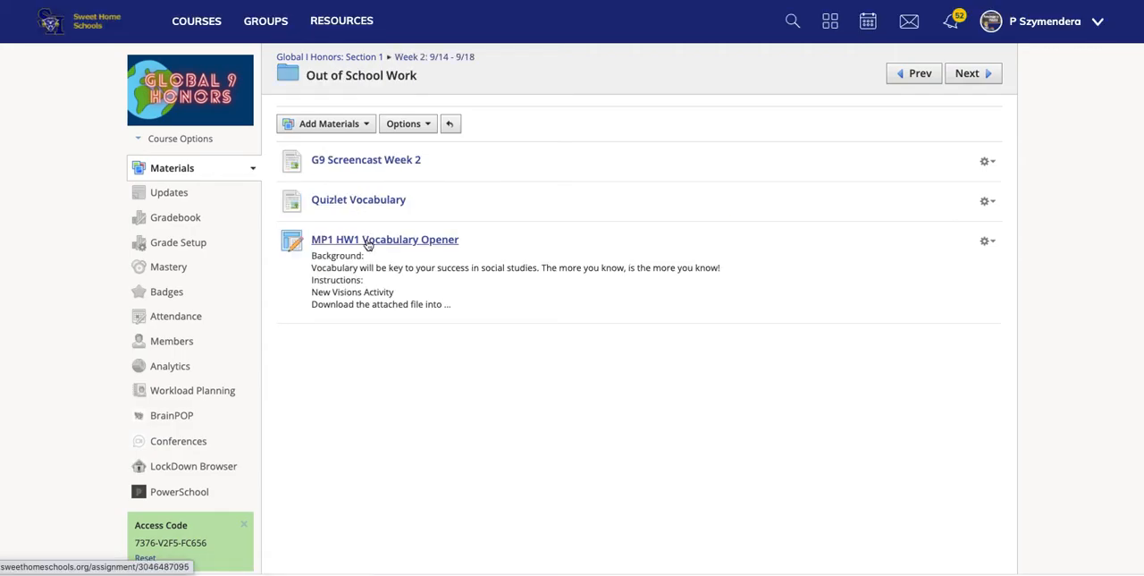
left_click(988, 241)
left_click(946, 261)
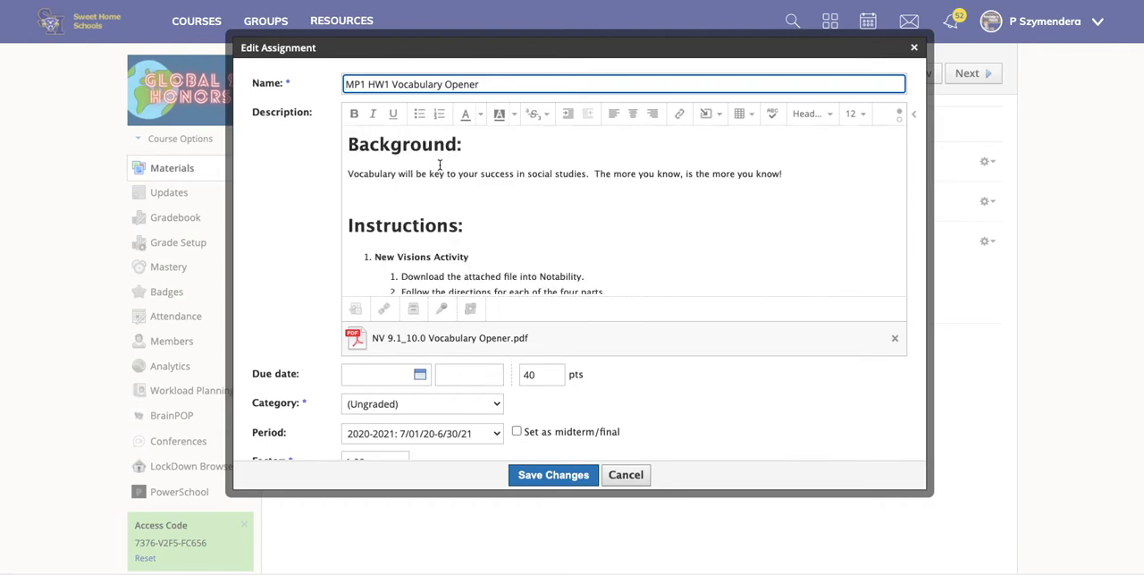
Step: Set the MP1 HW1 Vocabulary Opener assignment's due date to 9/23/20 and its category to Homework, and save the changes
scroll(465, 223, "down", 5)
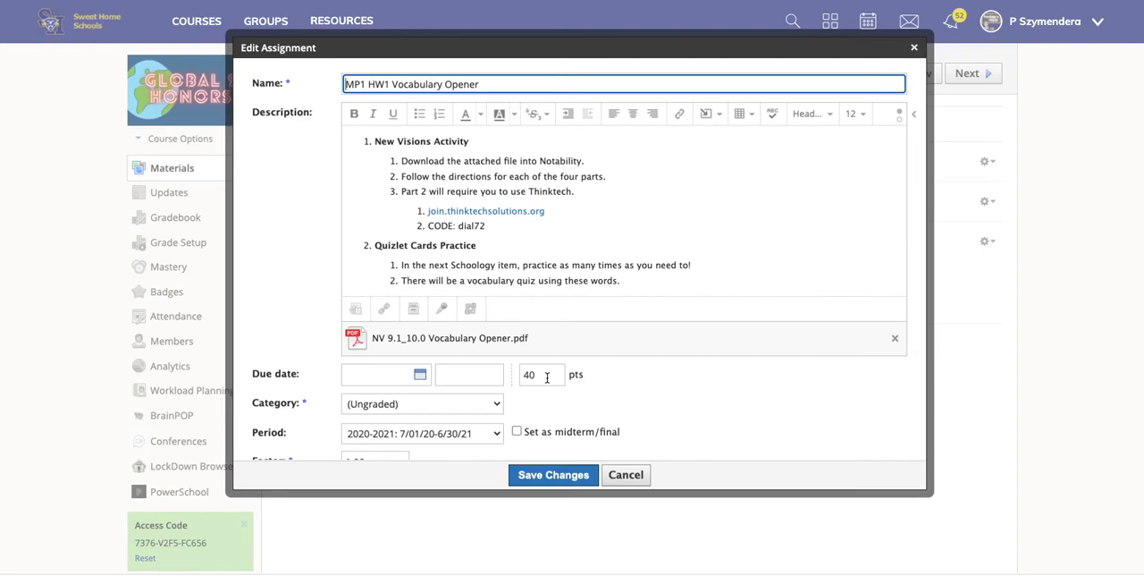
left_click(420, 374)
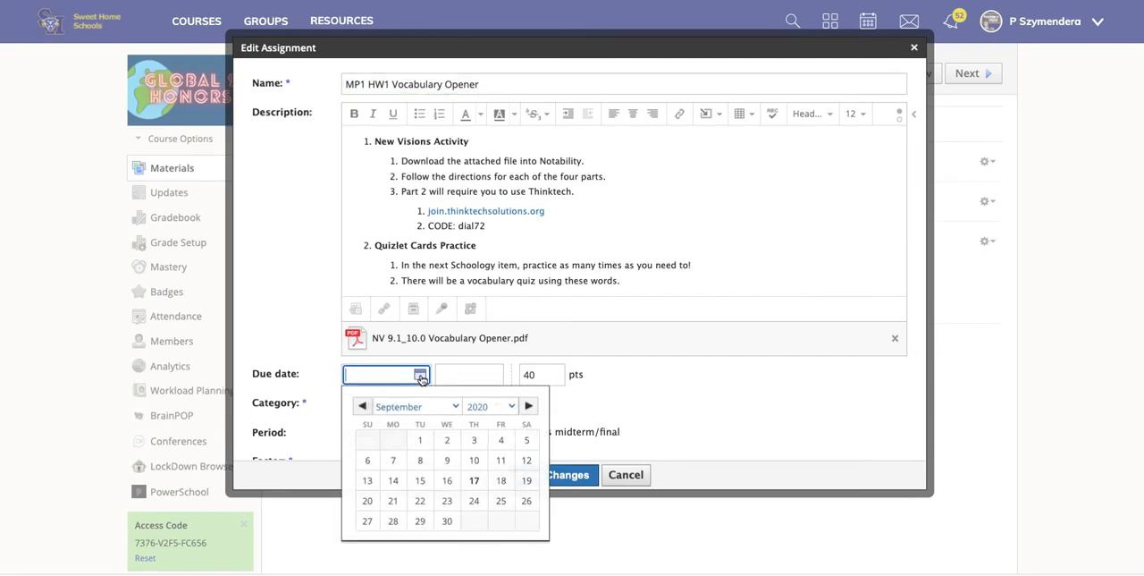
left_click(448, 502)
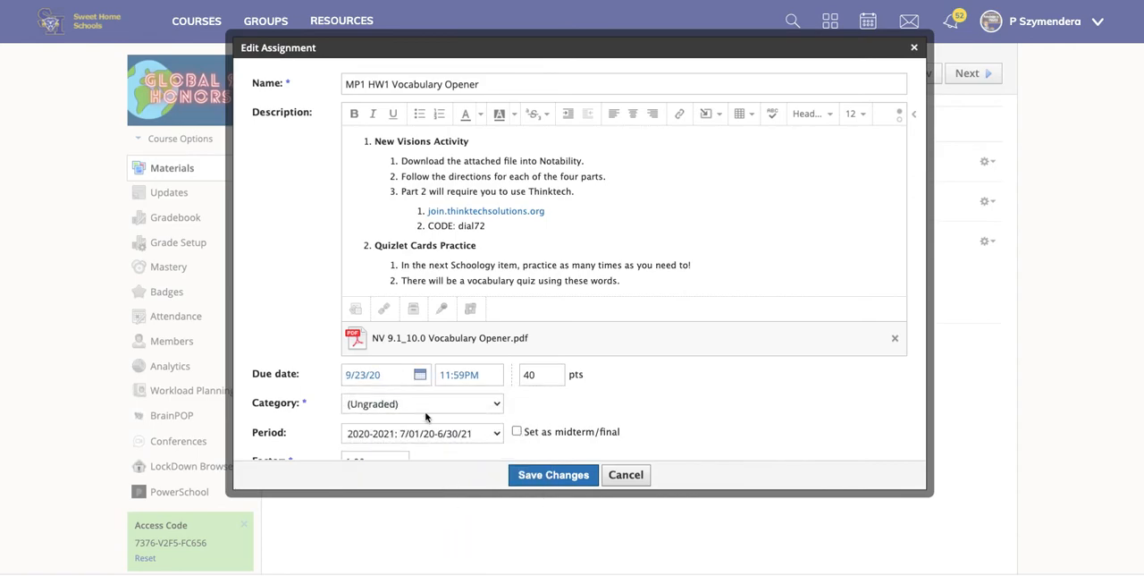
left_click(429, 406)
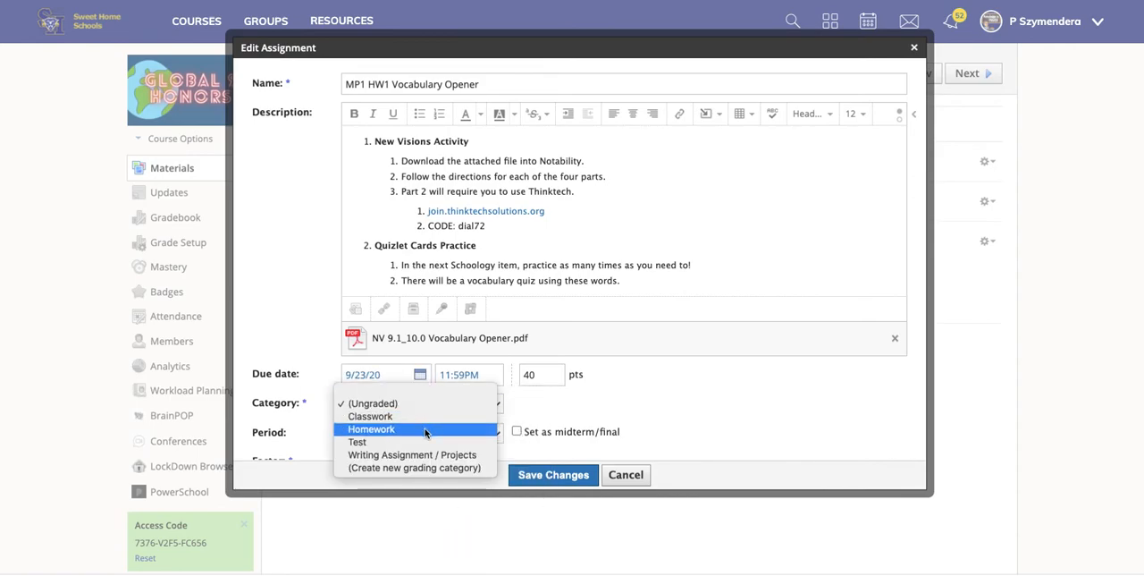
left_click(427, 430)
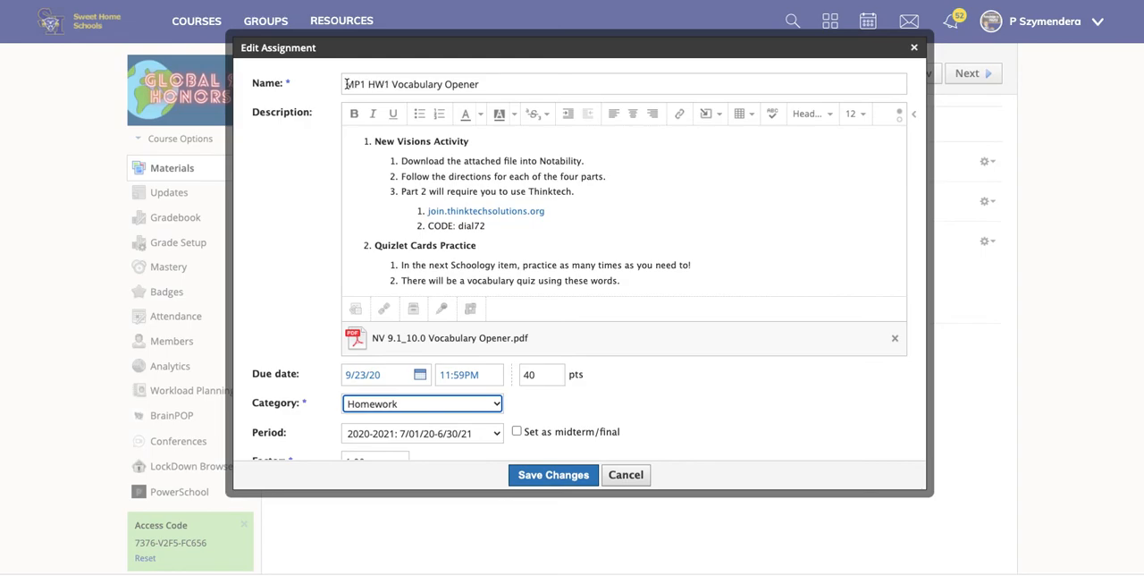
scroll(632, 312, "down", 2)
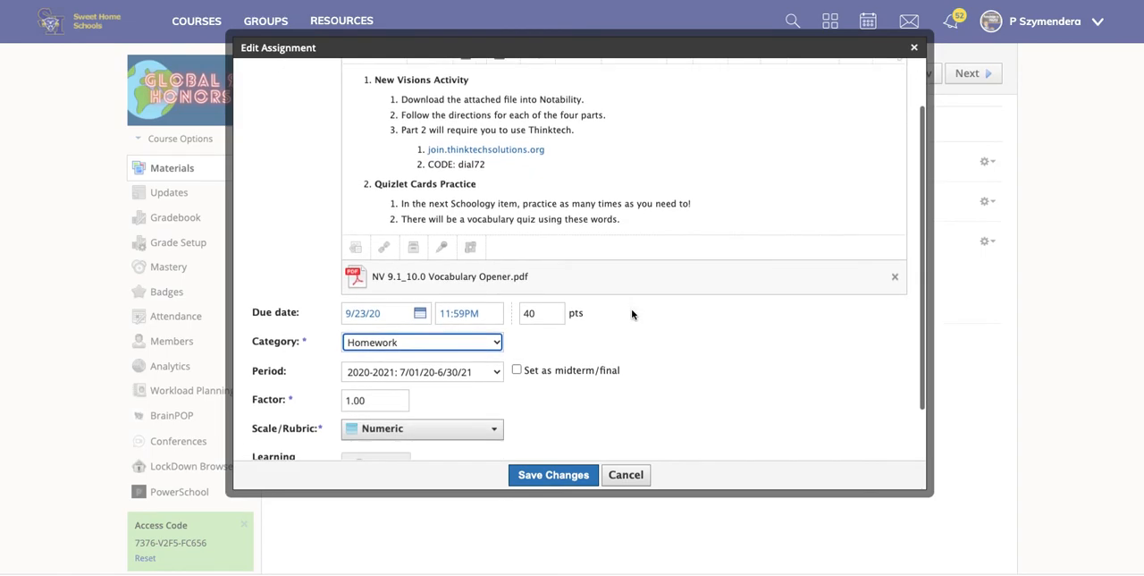
left_click(566, 476)
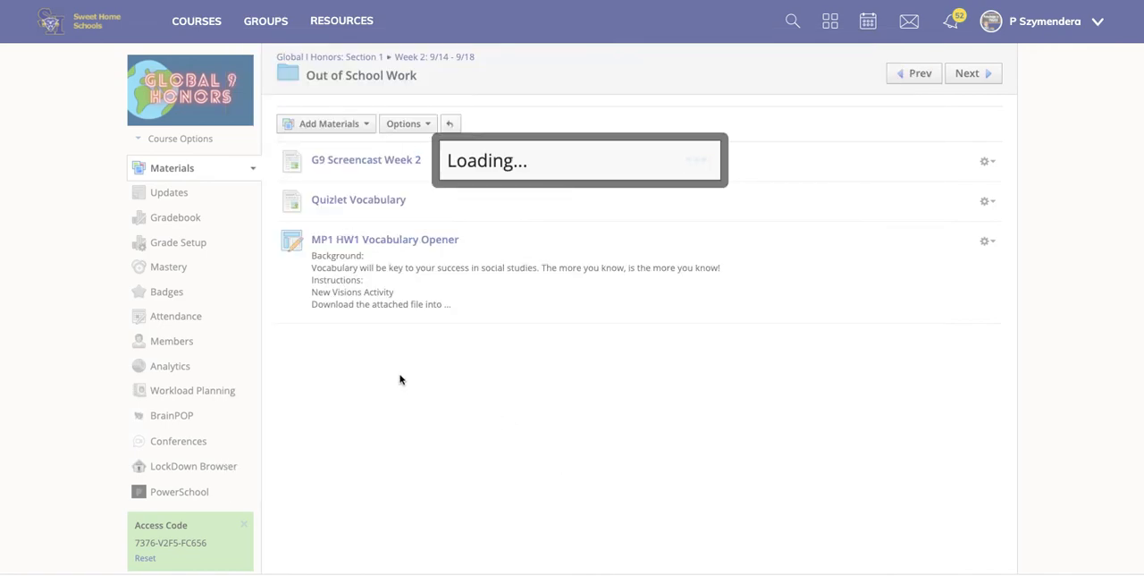
Step: Open the course's PowerSchool app and sync the MP1 HW1 Vocabulary Opener assignment individually
left_click(174, 493)
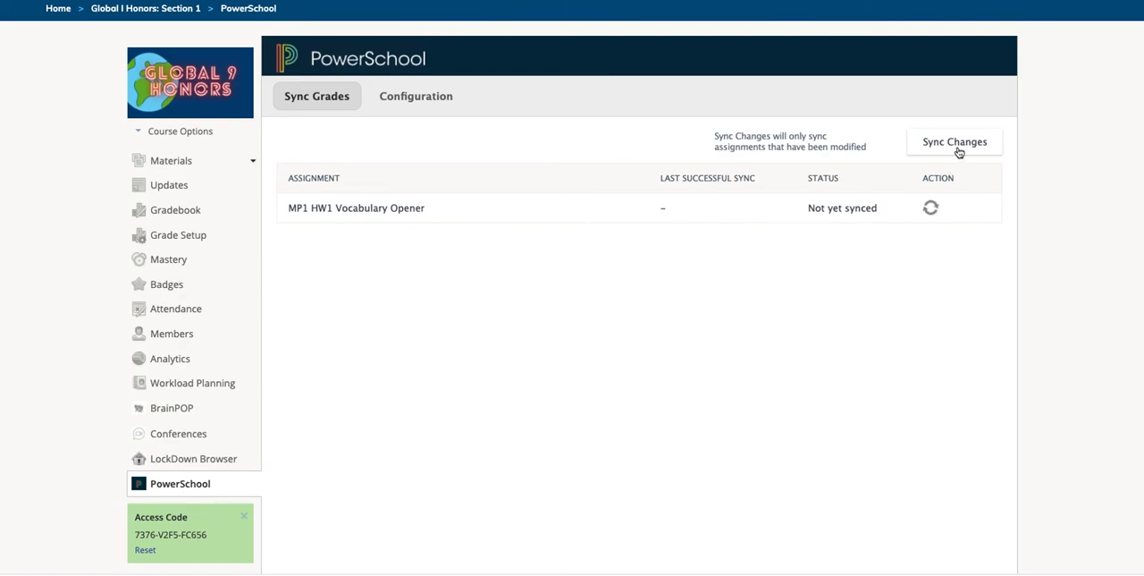
left_click(930, 209)
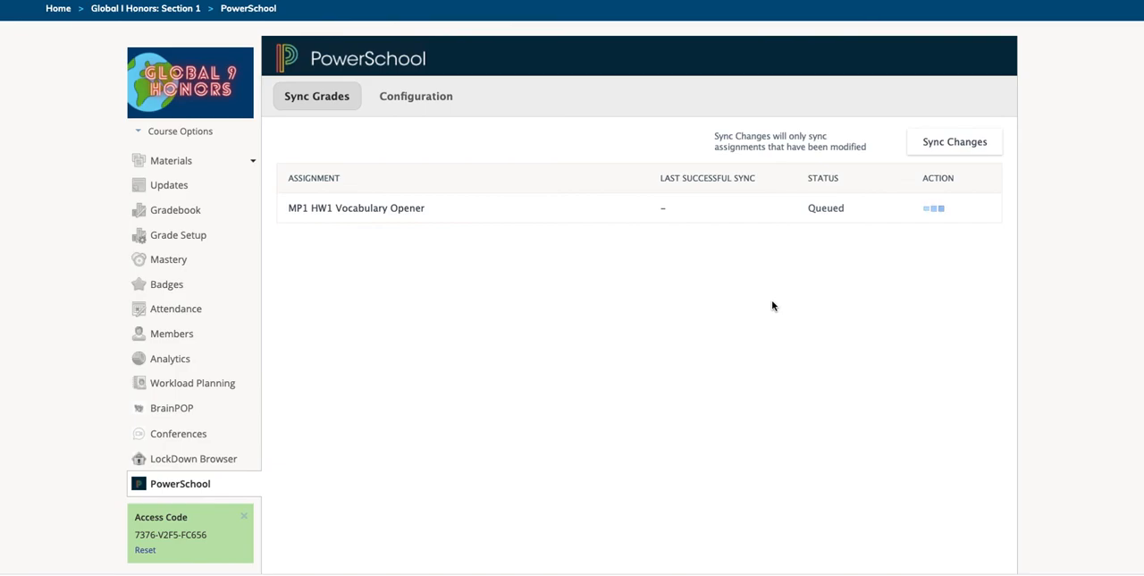